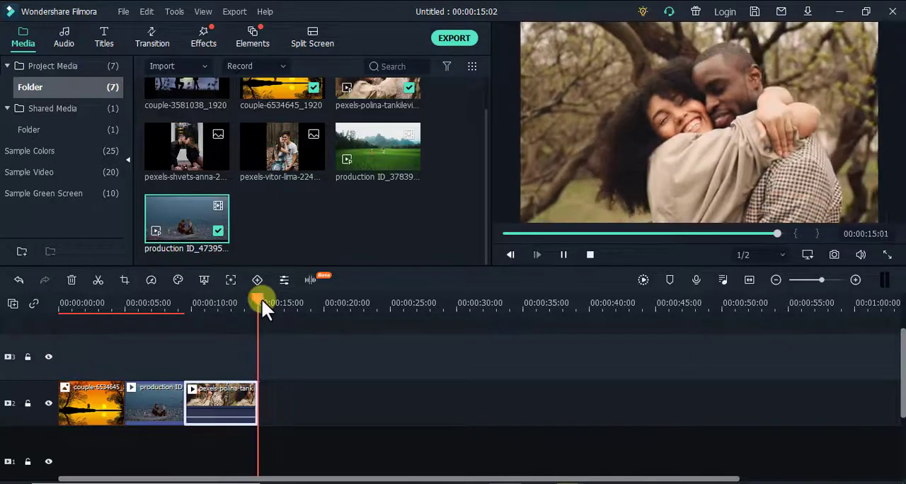
Step: Play the timeline from about the 4-second mark to preview the sequence
left_click_drag(262, 300, 112, 300)
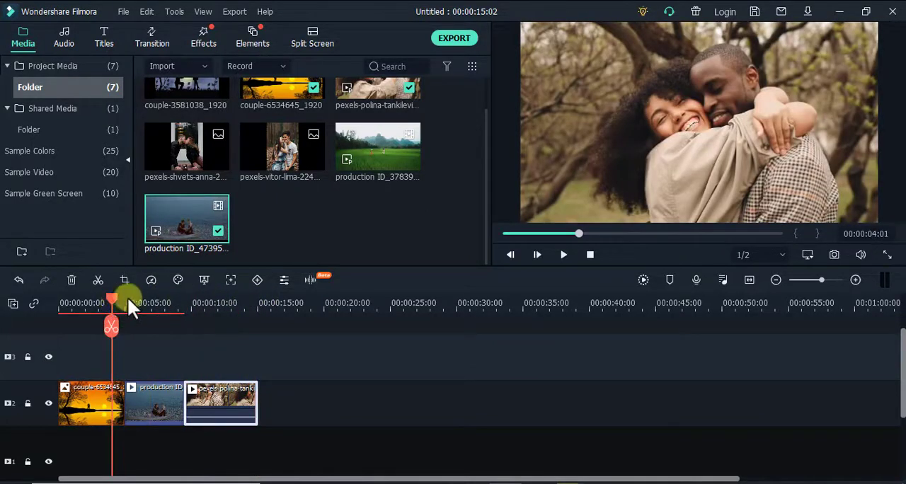
left_click(560, 254)
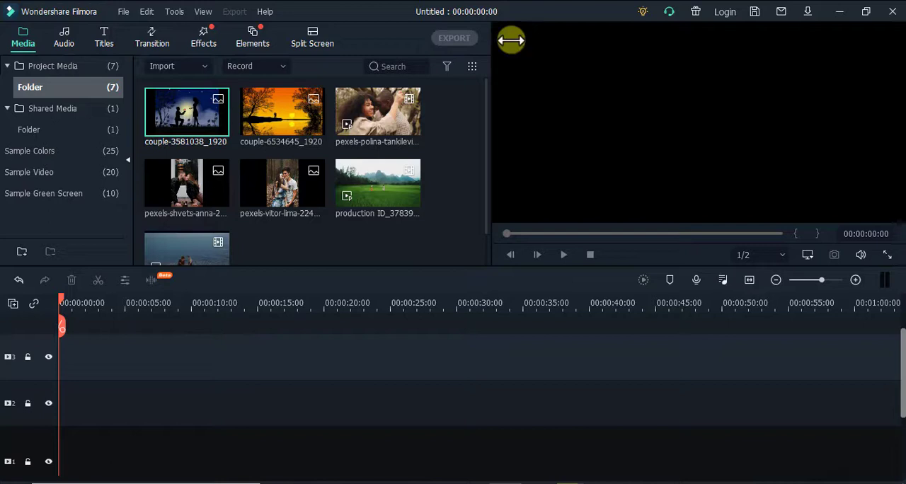
Step: Place couple-6534645_1920, the pexels-polina-tankilevitch video, couple-3581038_1920 and the production ID_4739587 video end to end on track 3
left_click(285, 115)
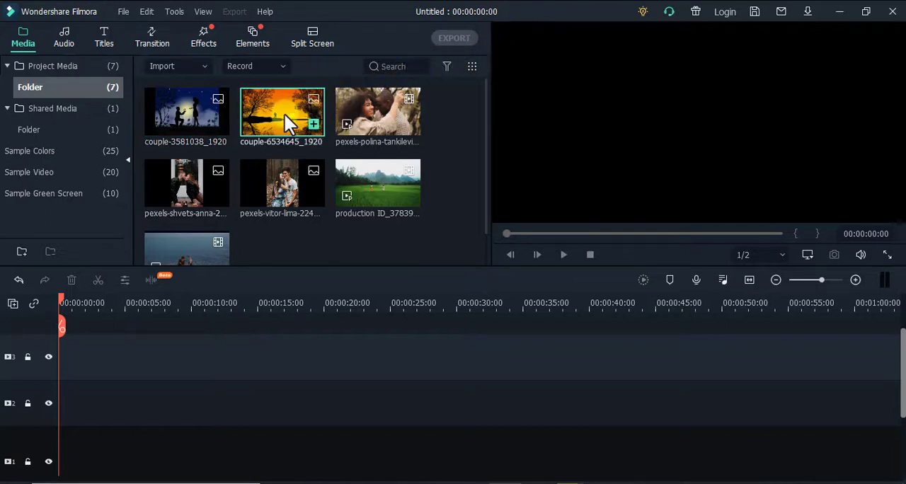
left_click_drag(282, 113, 60, 380)
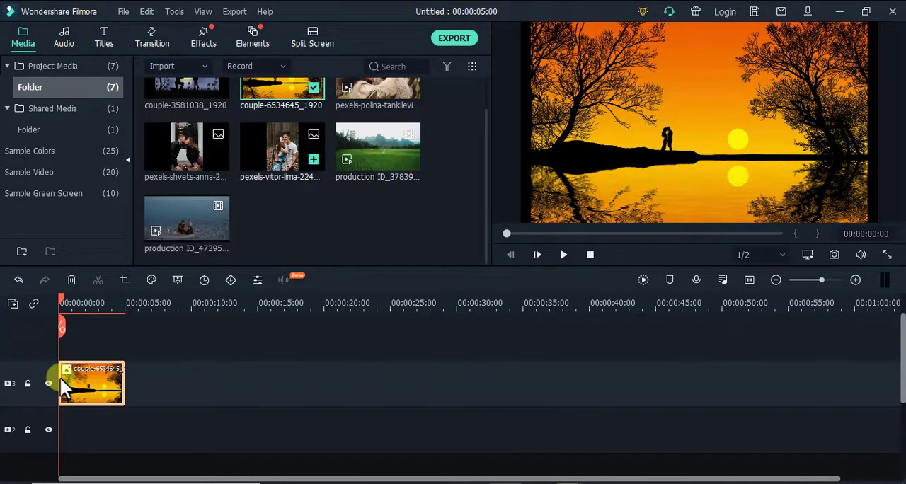
scroll(217, 249, "up", 1)
left_click_drag(375, 123, 132, 385)
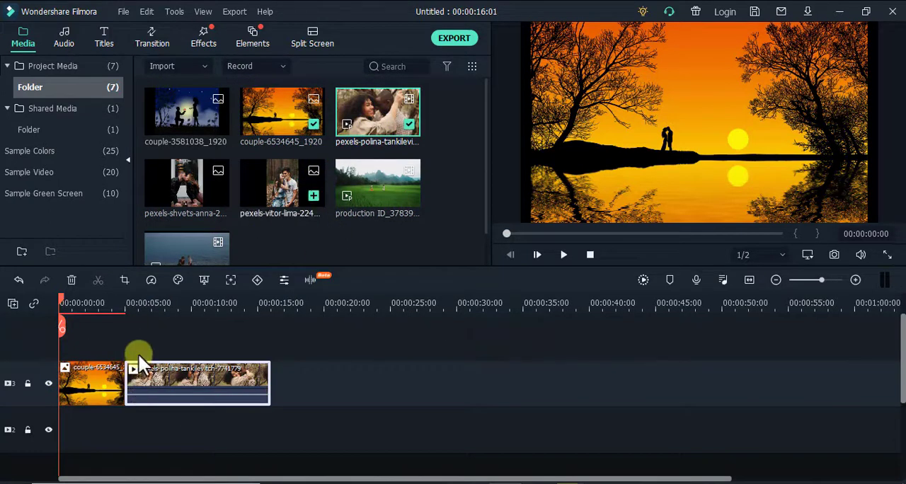
left_click_drag(193, 110, 277, 386)
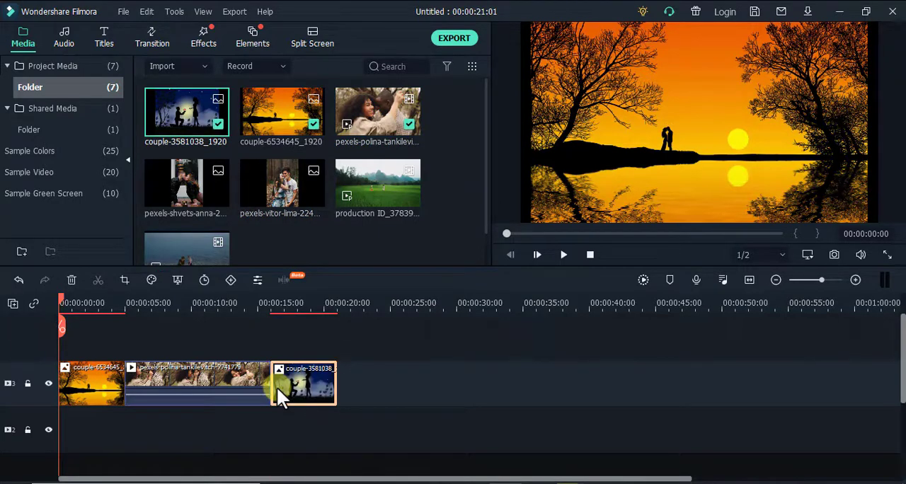
scroll(186, 226, "down", 1)
left_click_drag(187, 221, 345, 381)
Step: Split the production ID_4739587 clip at 00:00:29:08 and delete the part after the cut
left_click(447, 303)
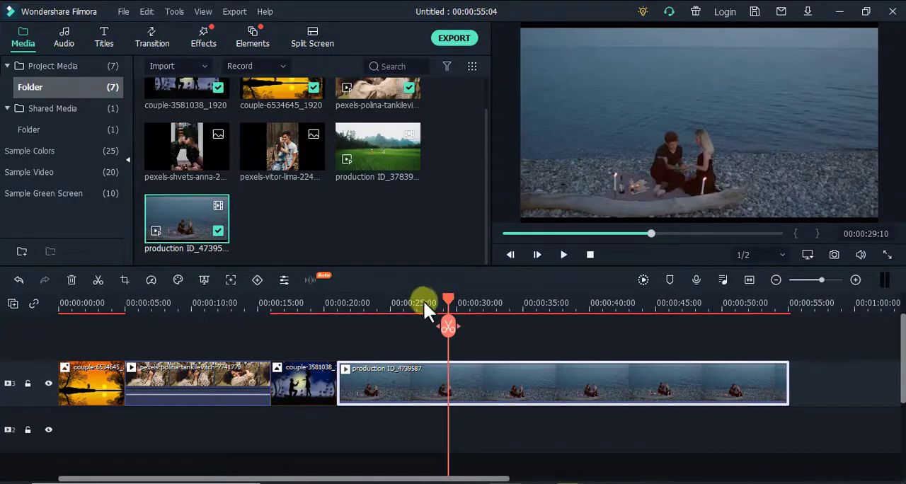
left_click(450, 332)
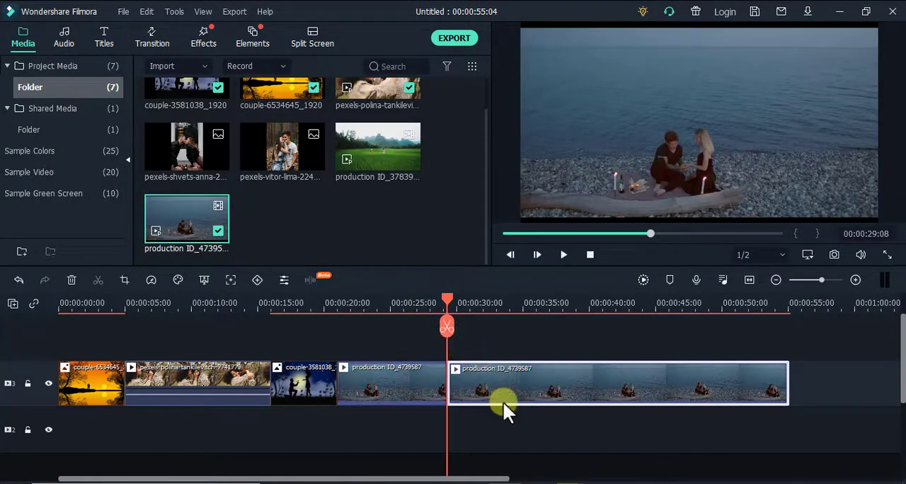
key("Delete")
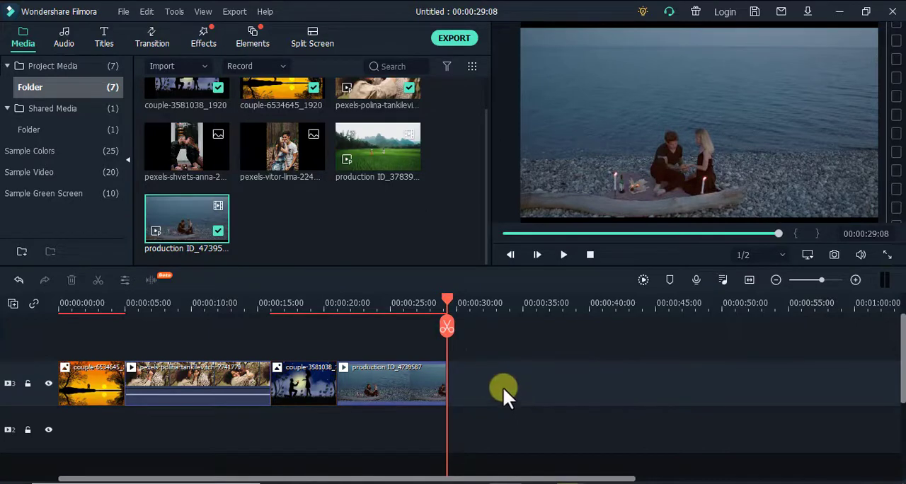
Step: Apply the default Pan & Zoom zoom-in at Original Ratio to the couple-6534645 image clip, previewing it before accepting
left_click(448, 301)
left_click_drag(447, 300, 49, 300)
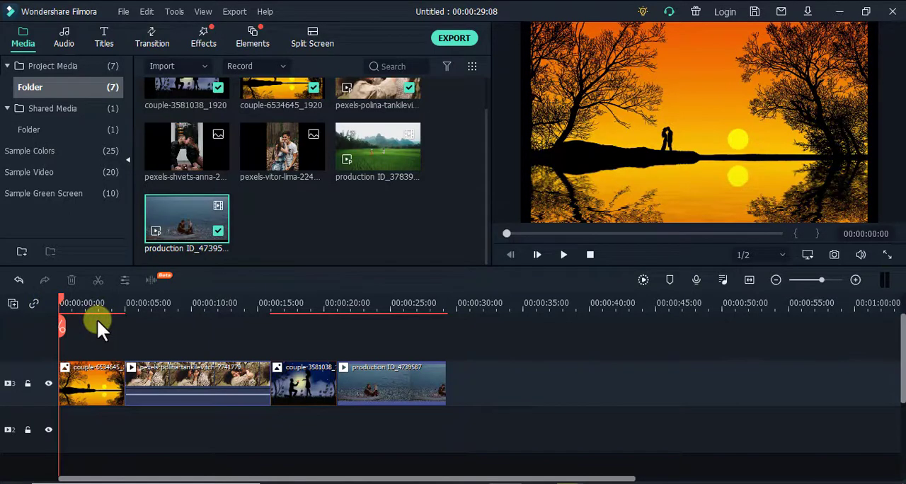
left_click(87, 375)
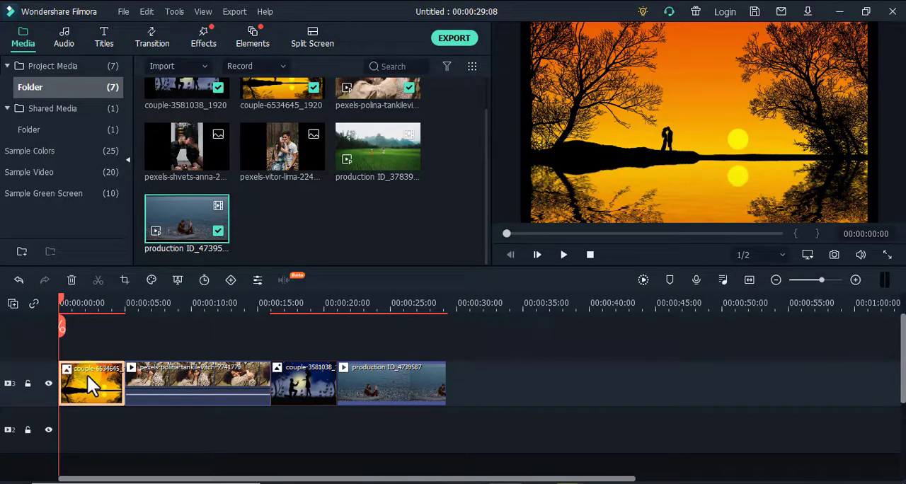
left_click(123, 281)
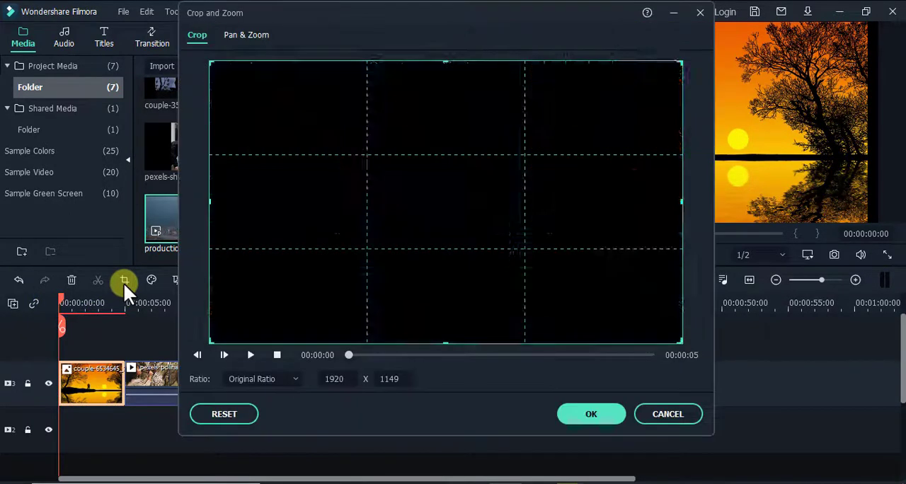
left_click_drag(328, 8, 189, 20)
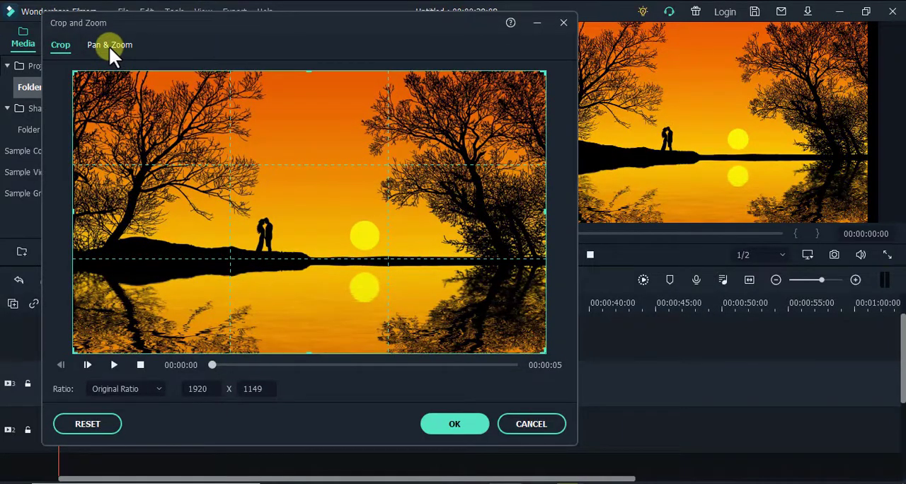
left_click(109, 46)
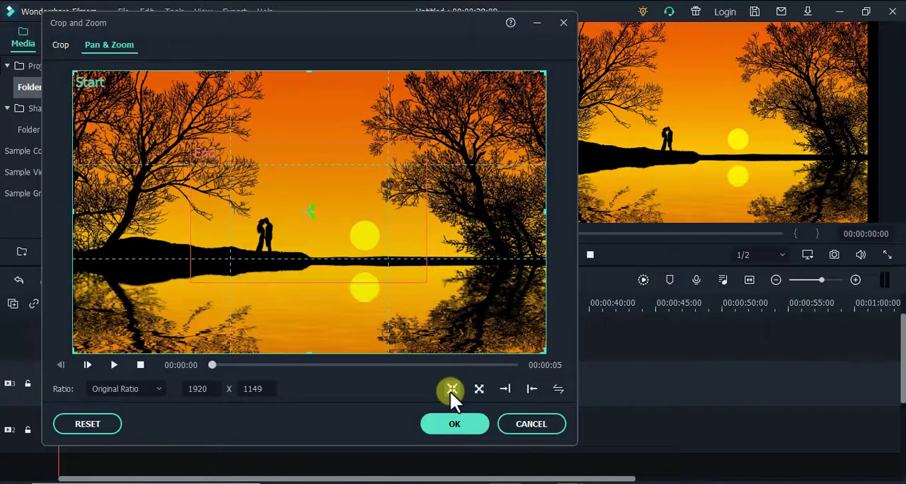
left_click(116, 365)
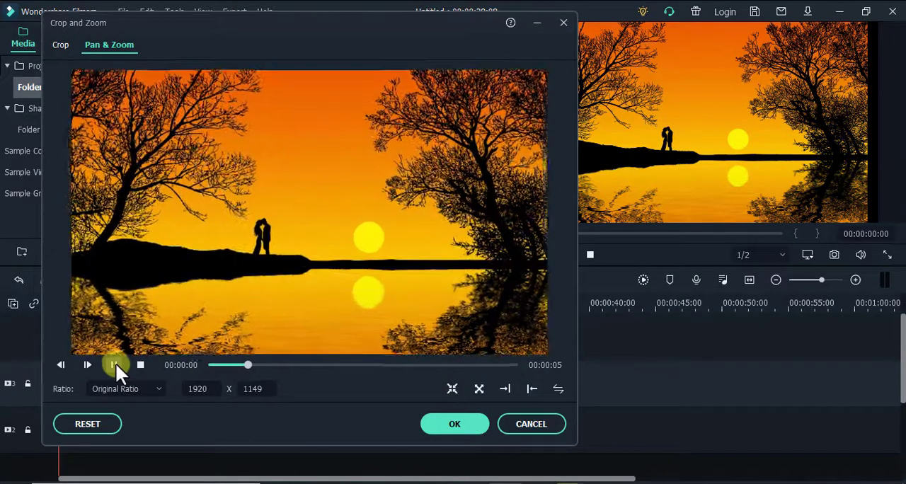
left_click(453, 426)
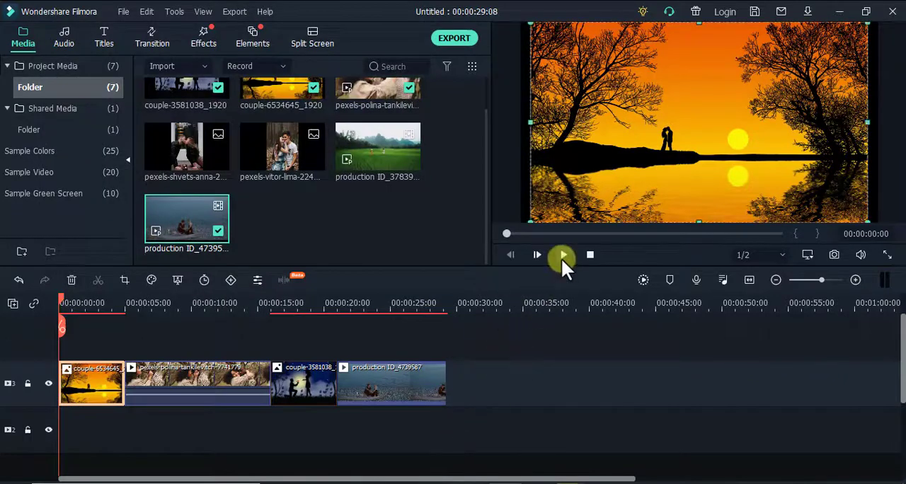
Step: Play the start of the timeline to check the zoom on the first image and move the playhead into the second clip
left_click(562, 256)
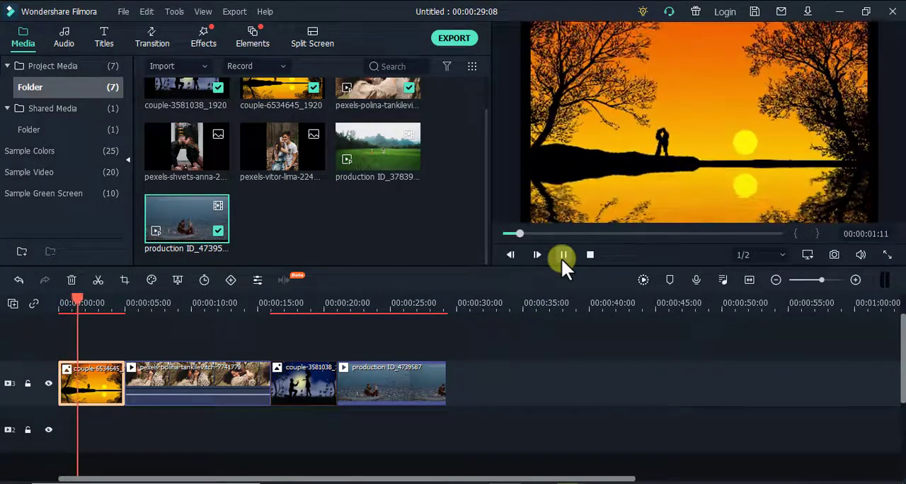
left_click(563, 256)
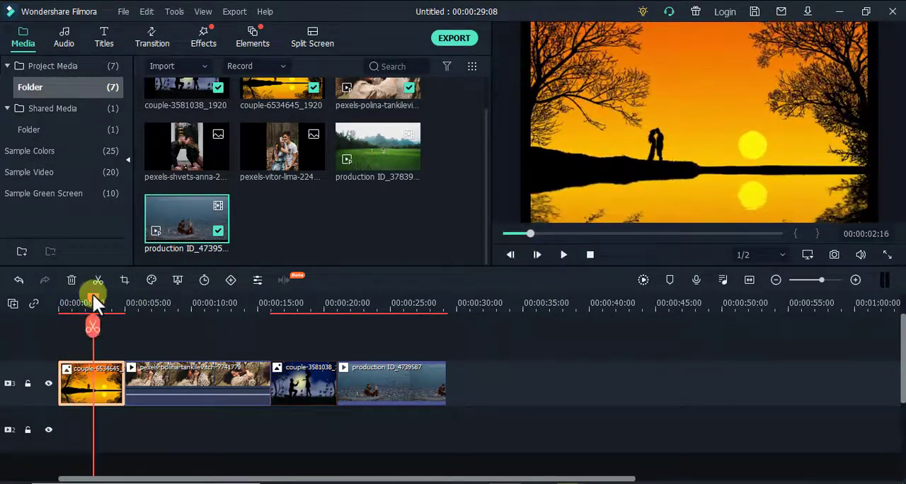
left_click_drag(92, 293, 140, 301)
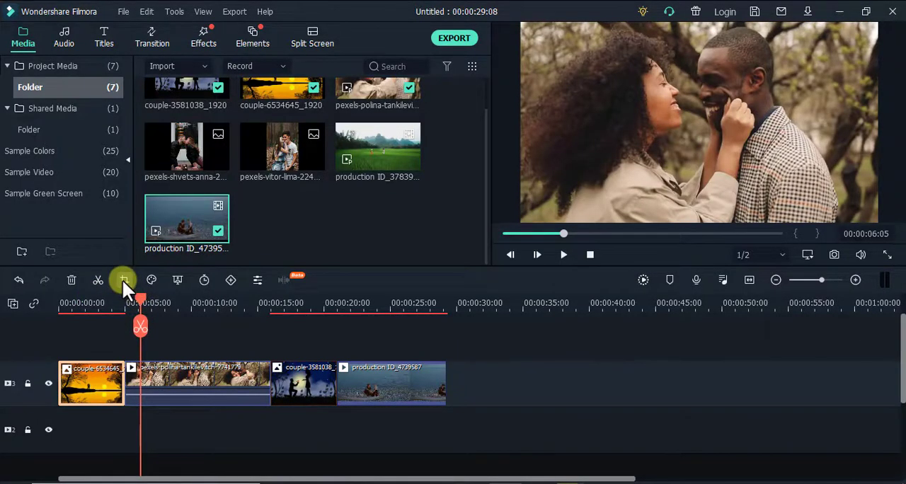
left_click(123, 281)
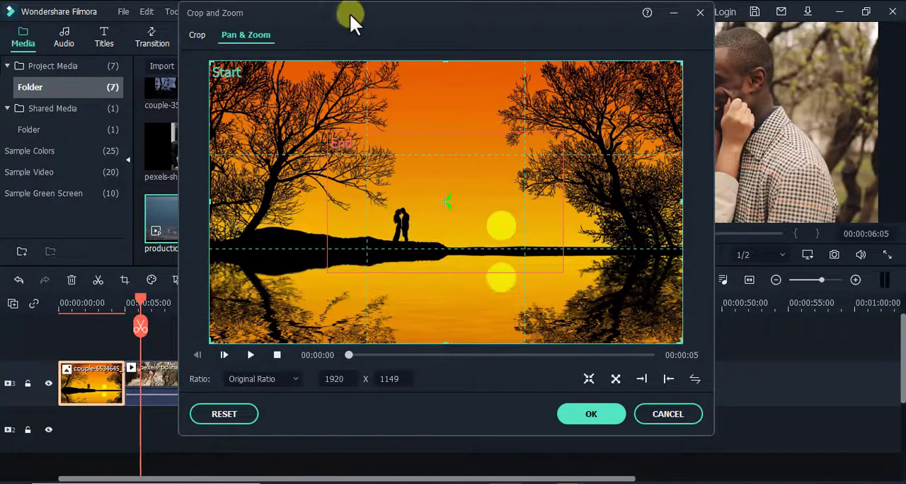
left_click_drag(352, 12, 226, 16)
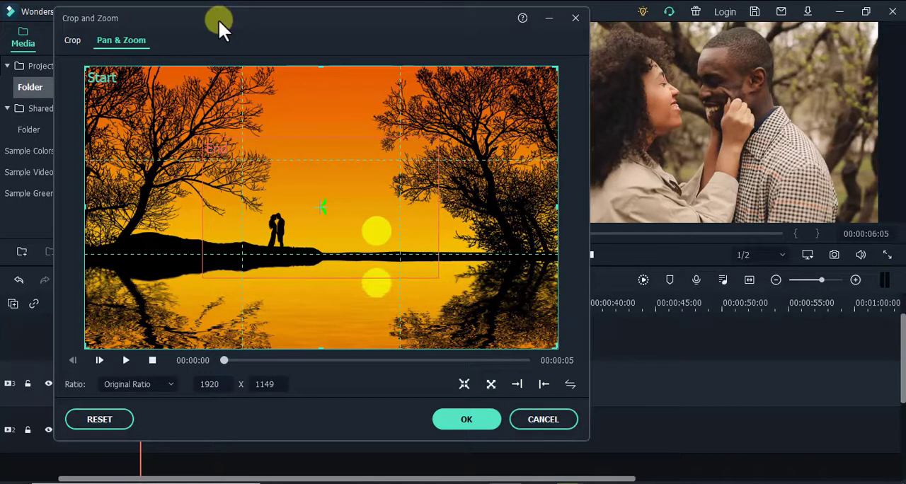
left_click_drag(218, 19, 446, 272)
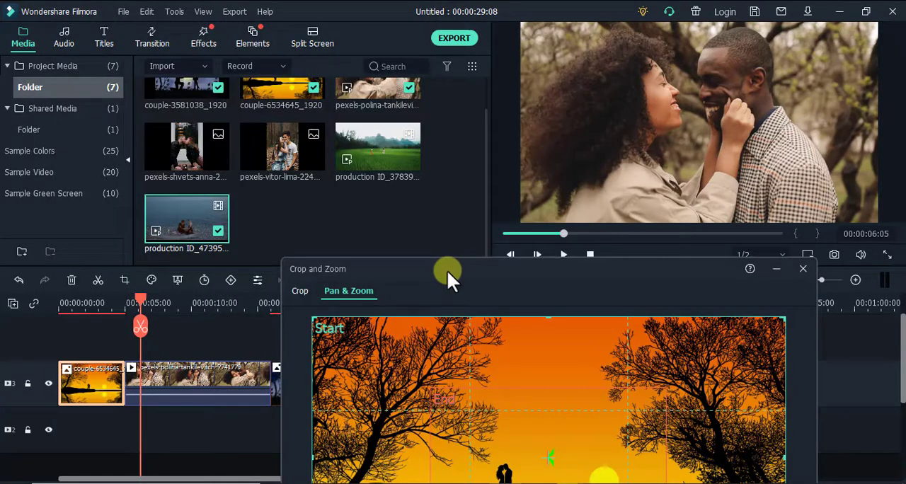
left_click(804, 270)
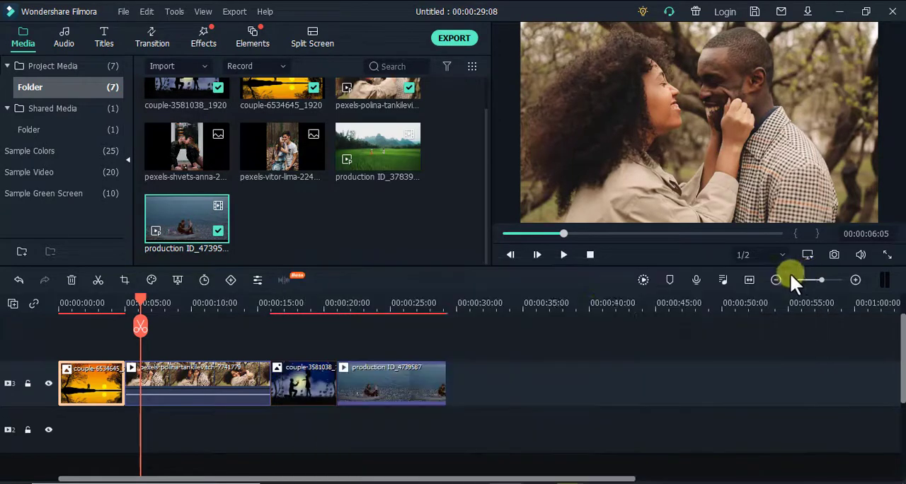
Step: Open the Pan & Zoom settings for the pexels-polina-tankilevitch video clip
left_click(170, 381)
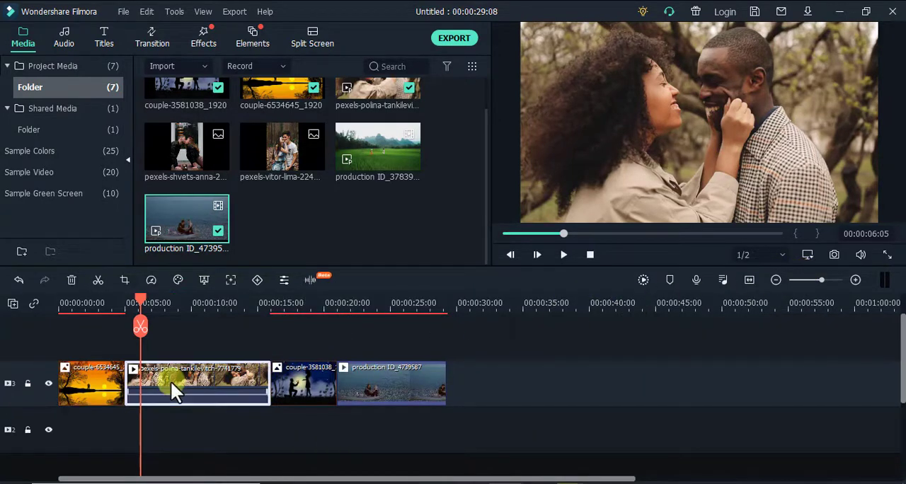
left_click(123, 281)
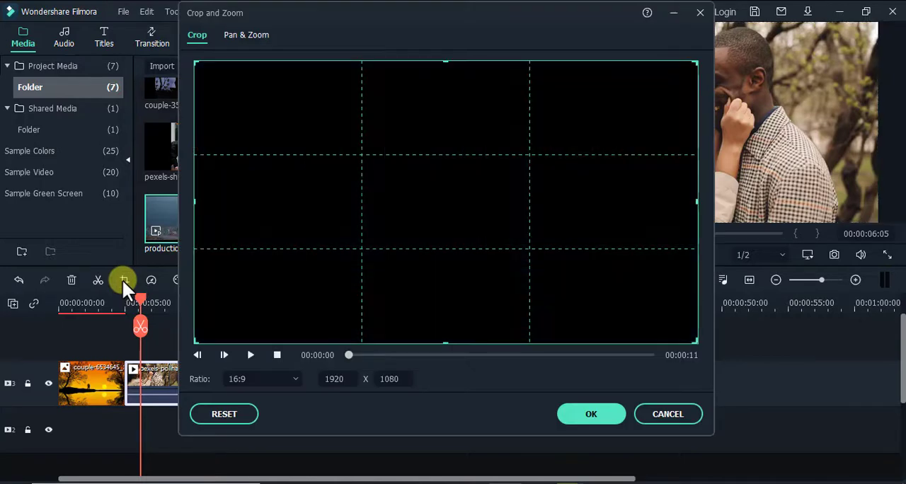
left_click(255, 36)
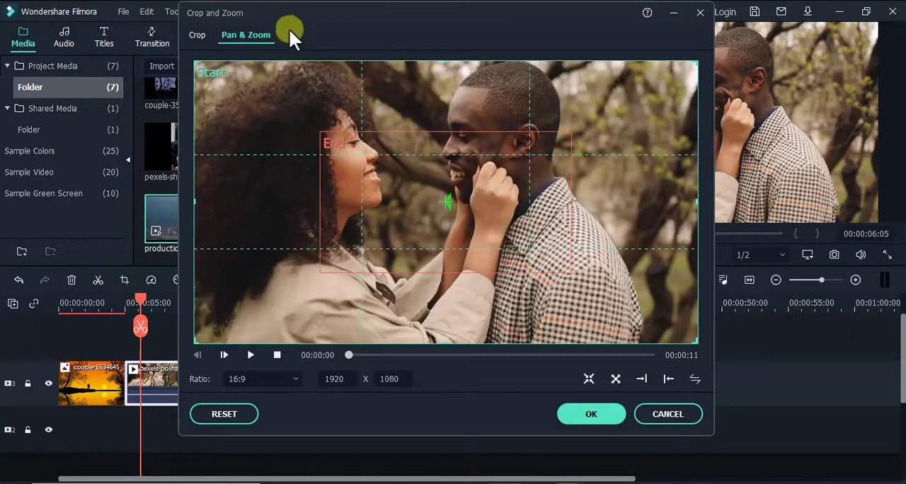
left_click_drag(344, 14, 216, 11)
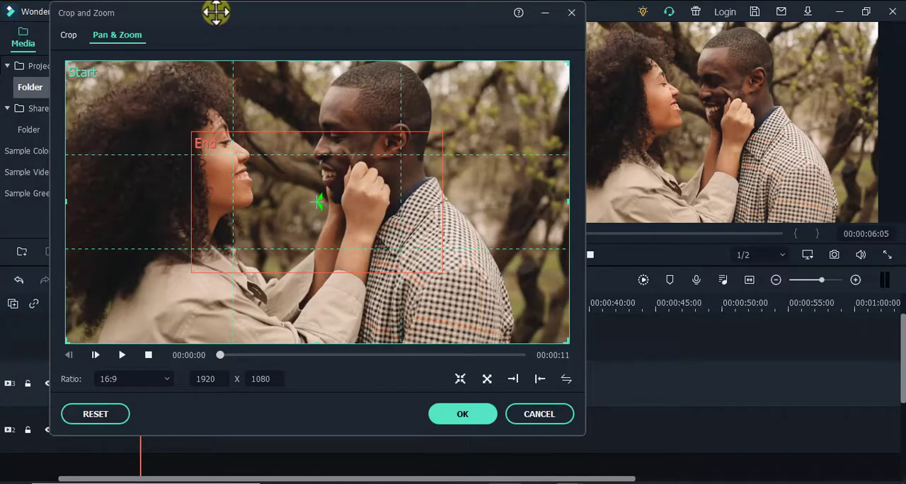
Step: Try a pan from a 1027 × 578 start frame in the image's upper-left corner to a 1198 × 674 end frame, and reset the frames
left_click_drag(559, 337, 333, 272)
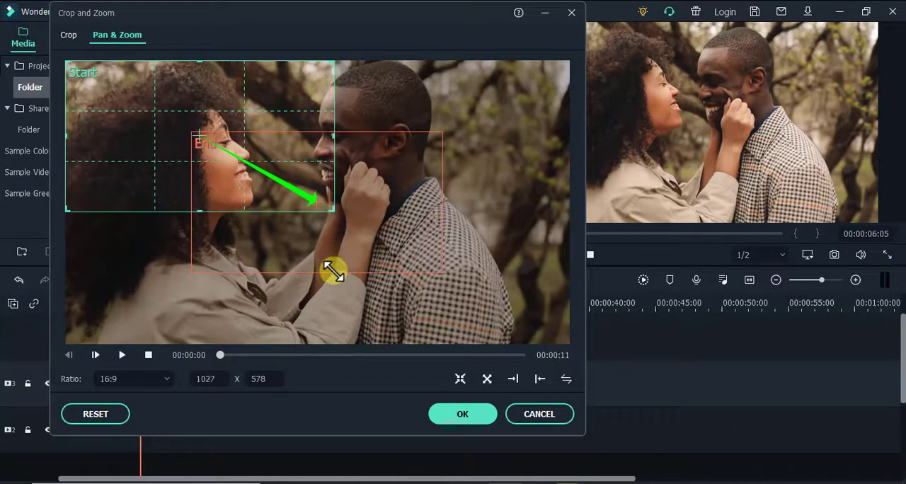
left_click(417, 205)
left_click_drag(375, 206, 350, 177)
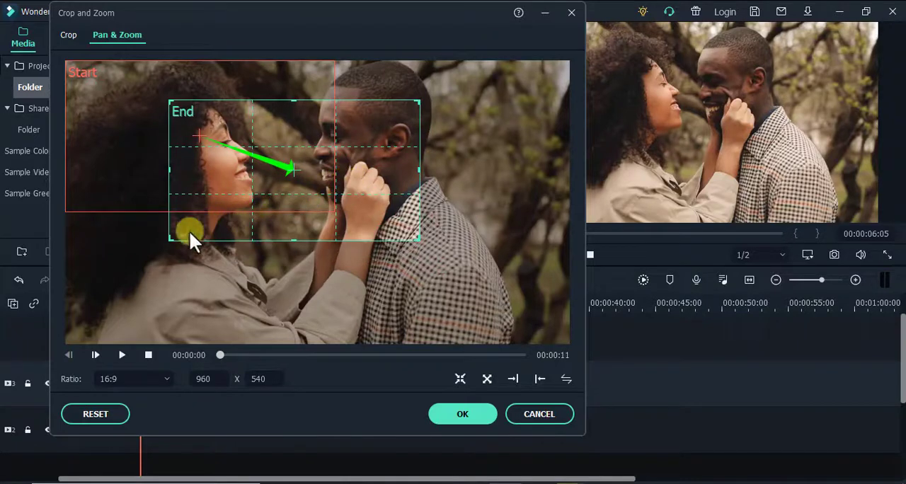
left_click_drag(171, 239, 118, 264)
left_click_drag(182, 221, 195, 205)
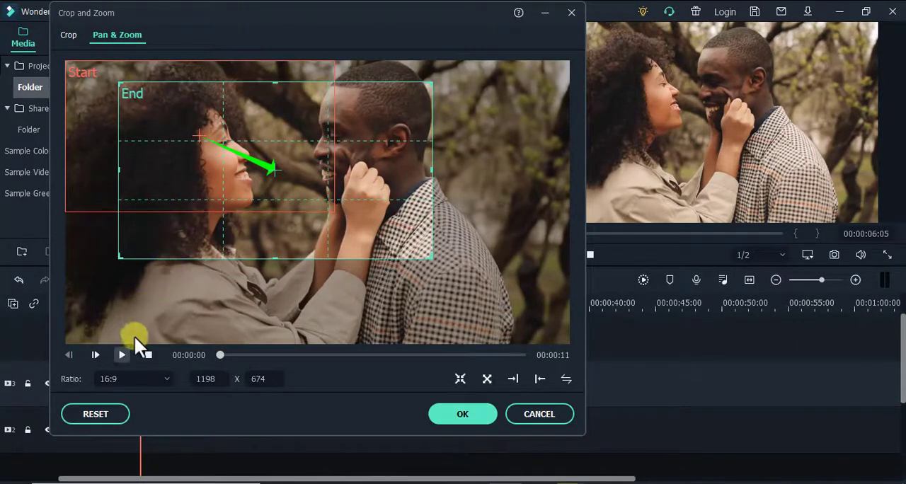
left_click(122, 355)
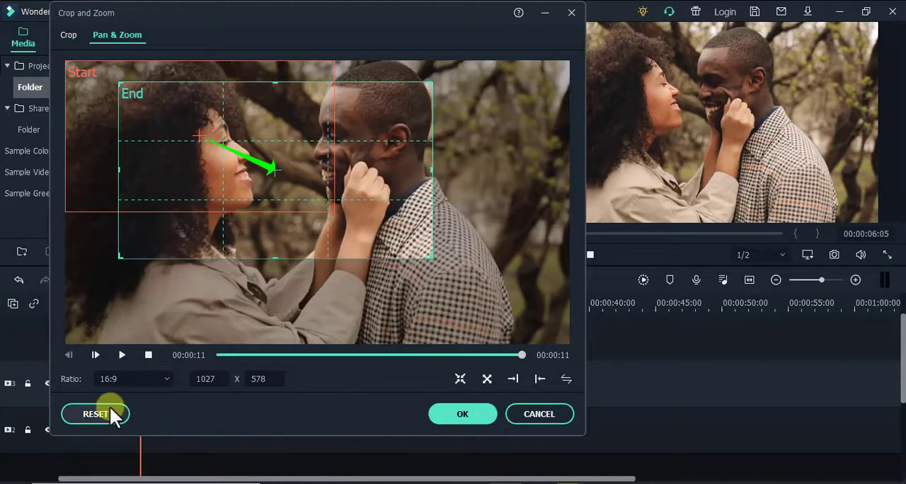
left_click(110, 414)
Step: Shrink the start frame into the image's upper-left corner and enlarge the end frame around the couple to about 1546 × 870
mouse_move(259, 212)
left_mouse_down()
mouse_move(131, 148)
mouse_move(304, 261)
mouse_move(326, 257)
mouse_move(259, 214)
left_mouse_up()
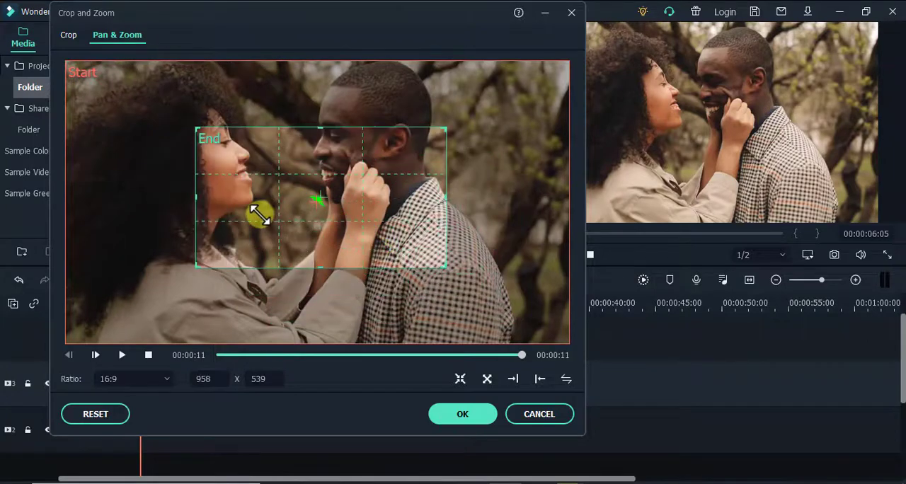
left_click(121, 117)
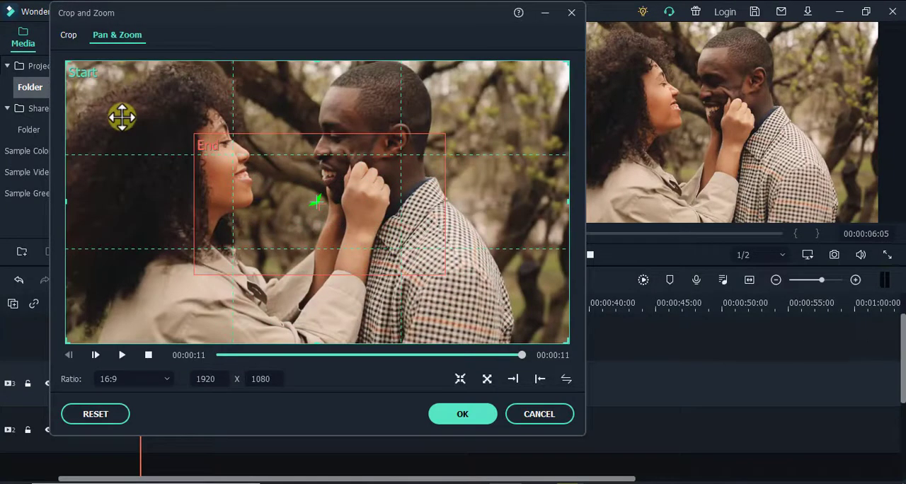
left_click_drag(566, 344, 264, 179)
left_click(288, 201)
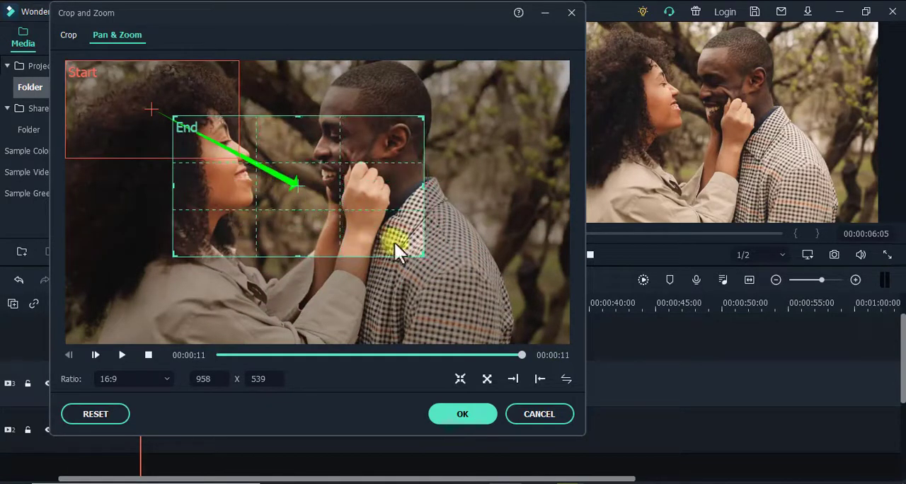
left_click_drag(415, 253, 544, 396)
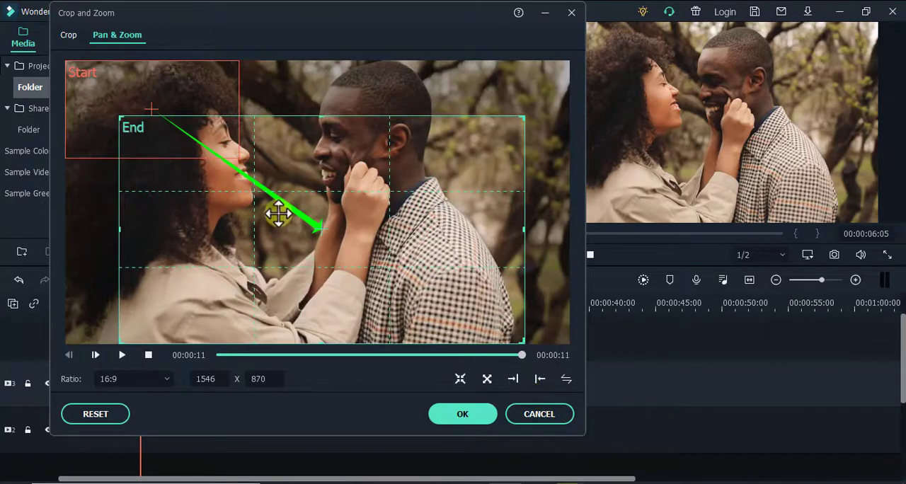
Step: Move the end frame up and enlarge it to about 1776 × 999, reaching the image's left and lower edges
left_click_drag(279, 211, 285, 198)
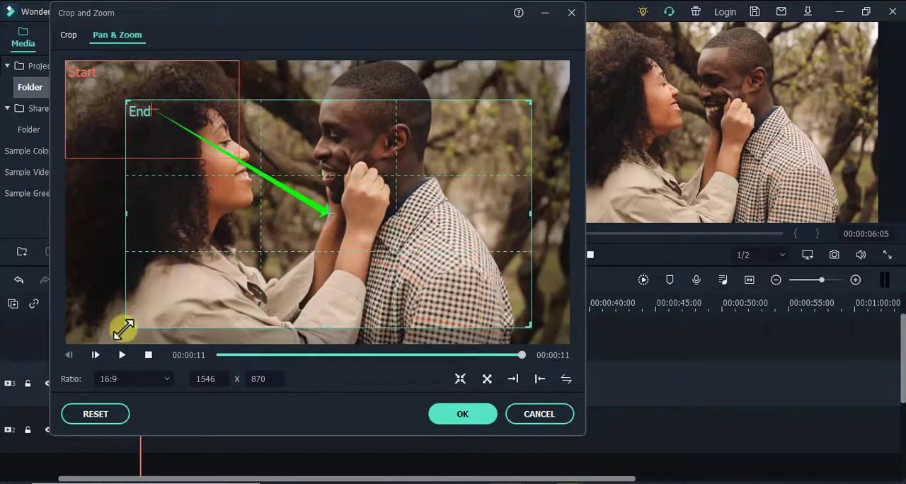
left_click_drag(125, 328, 41, 346)
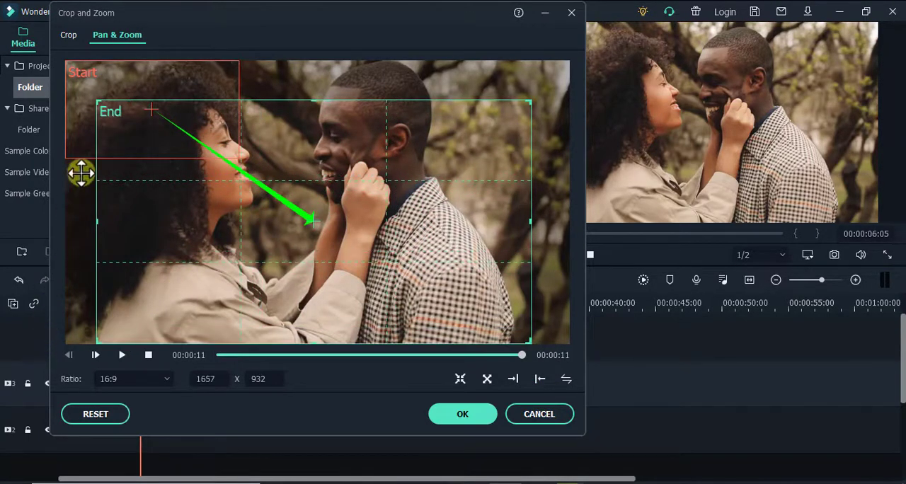
left_click_drag(95, 98, 51, 64)
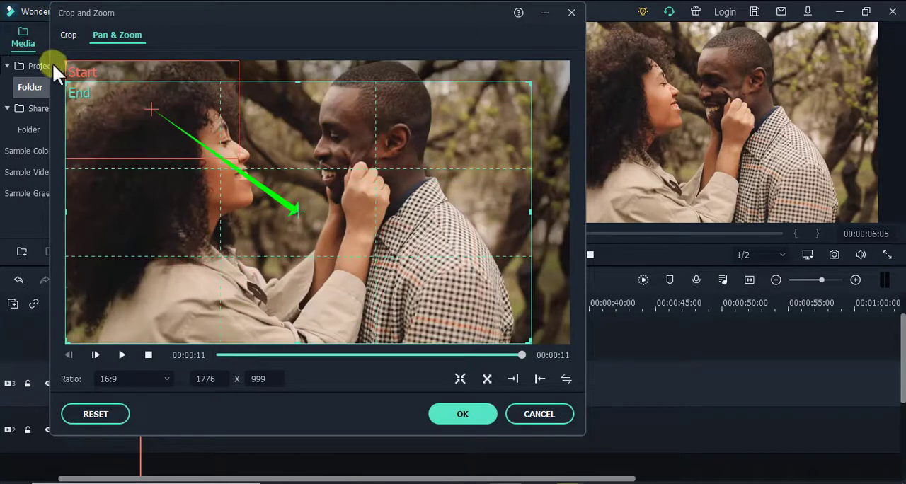
Step: Preview and apply the pan, and play the pexels-polina-tankilevitch clip on the timeline to check it
left_click(123, 355)
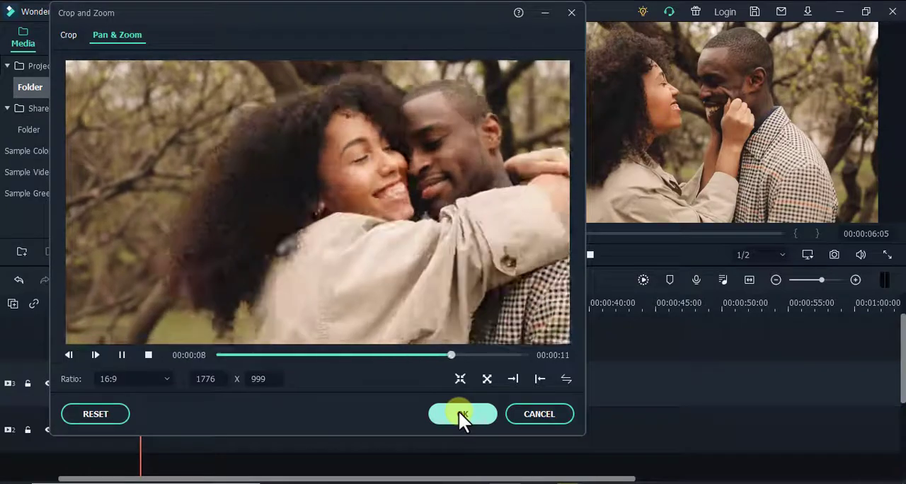
left_click(461, 414)
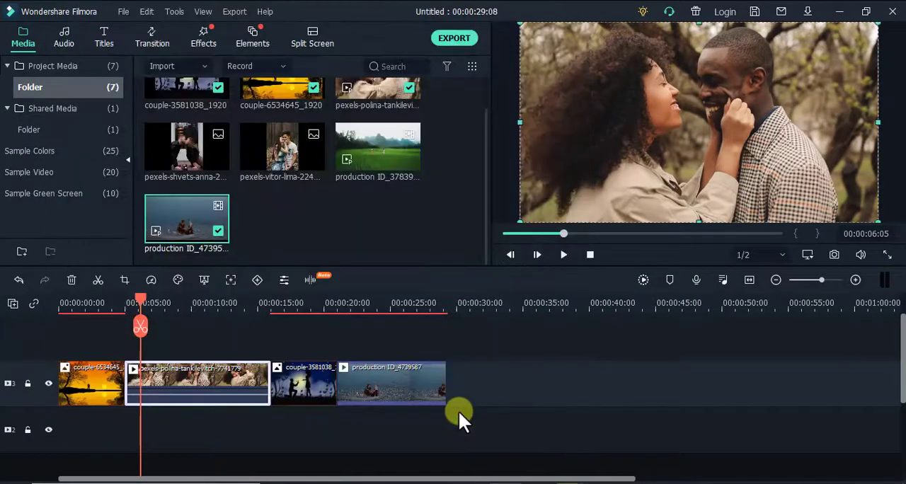
left_click(562, 255)
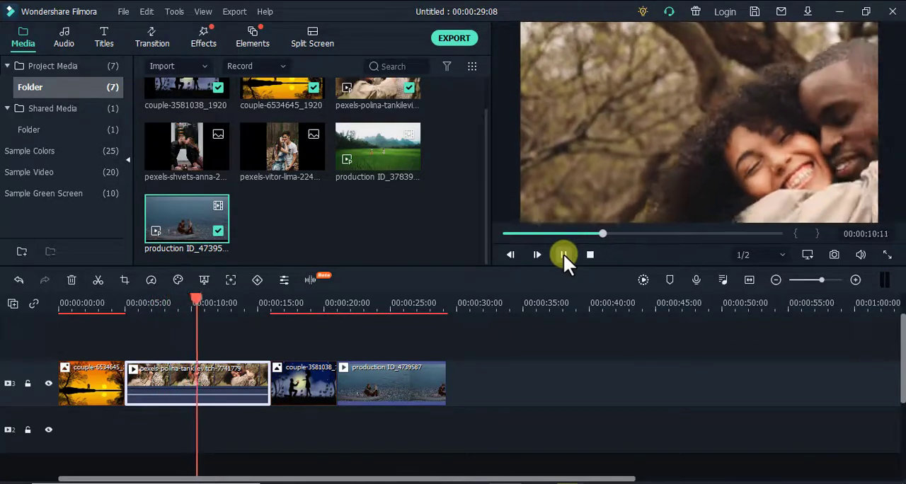
left_click(563, 255)
Step: Move the playhead into the couple-3581038_1920 image clip and open its Pan & Zoom settings
left_click_drag(208, 300, 284, 291)
left_click(295, 384)
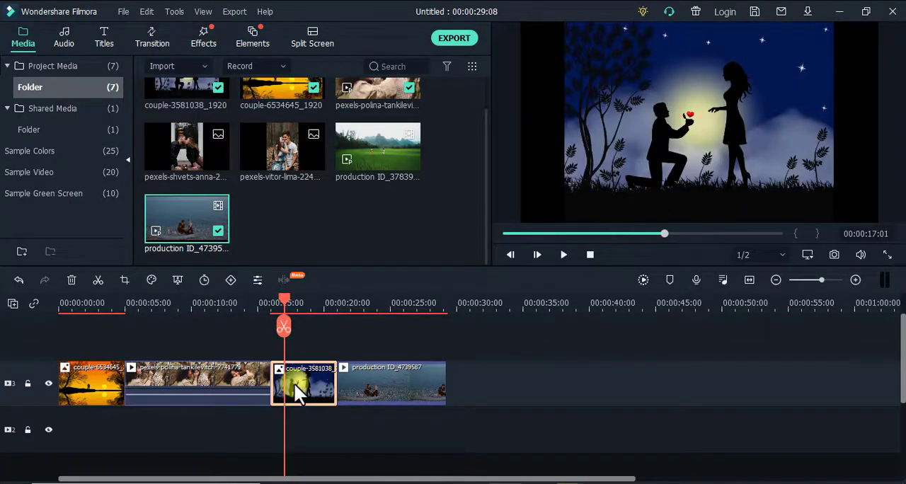
left_click(124, 280)
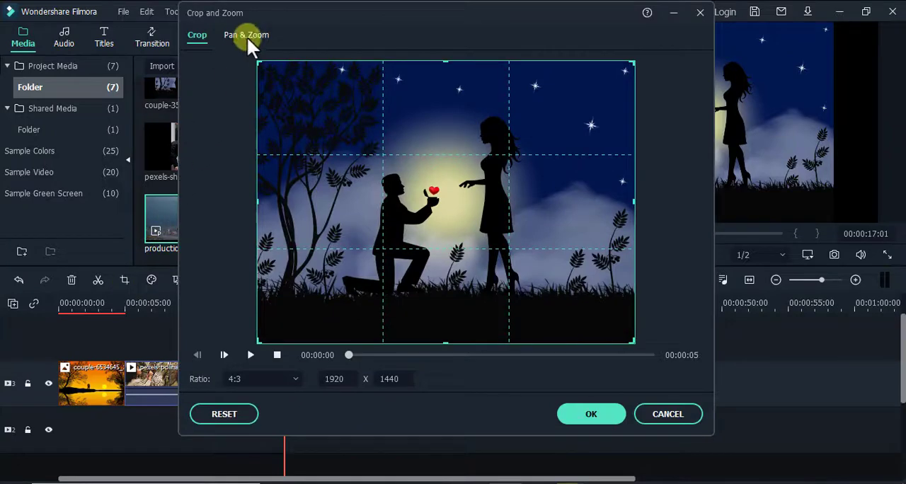
left_click(247, 36)
left_click_drag(287, 17, 124, 8)
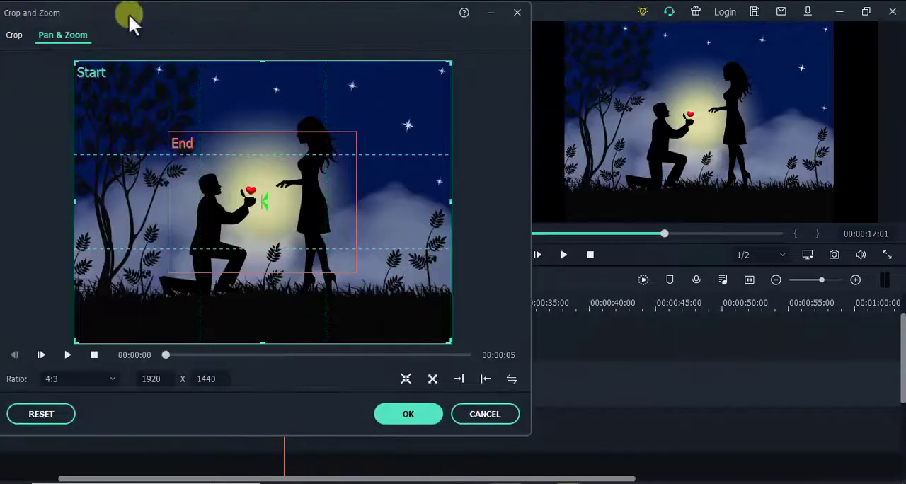
Step: Set the image to zoom out from a centred 958 × 718 start frame, preview the motion and apply it
left_click(433, 379)
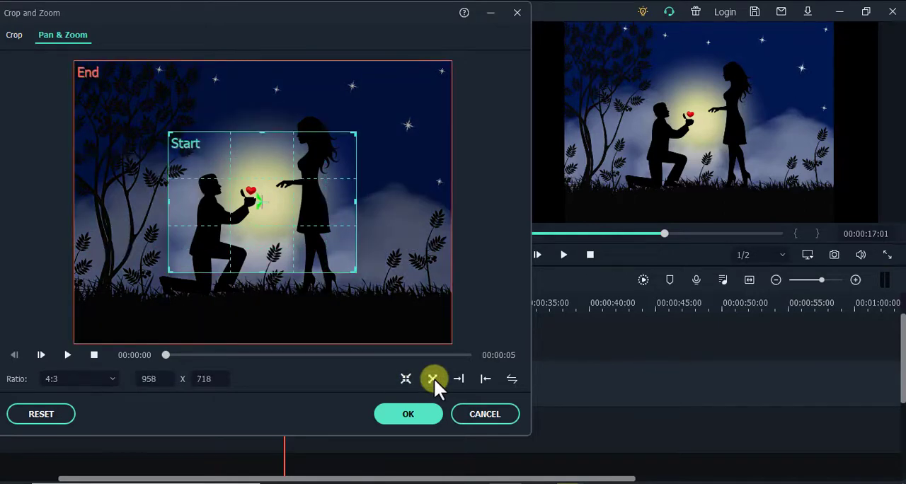
left_click(69, 356)
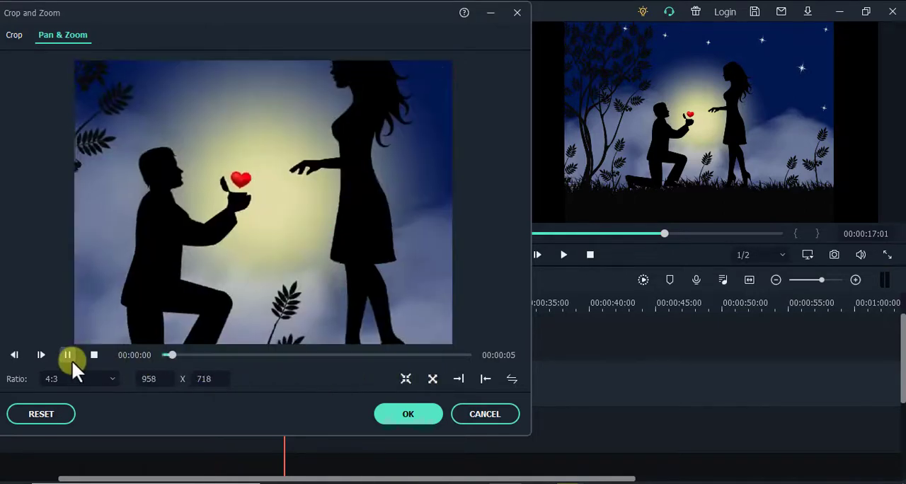
left_click(396, 415)
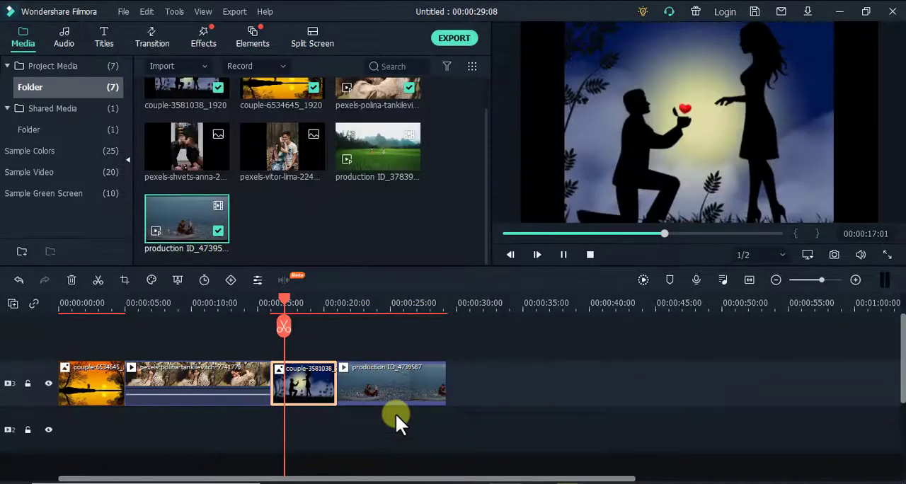
Step: Apply a centred zoom-in with a 2048 × 1080 start frame to the production ID_4739587 video clip, previewing it first
left_click_drag(297, 301, 361, 318)
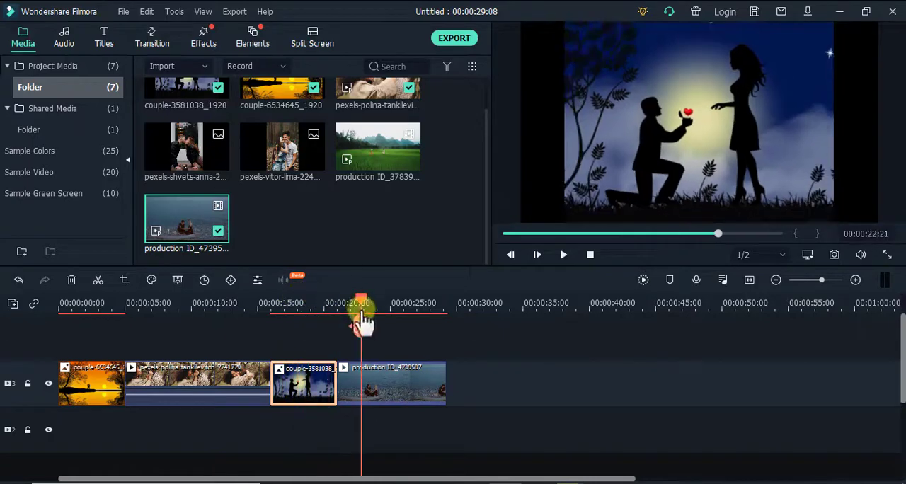
left_click(385, 377)
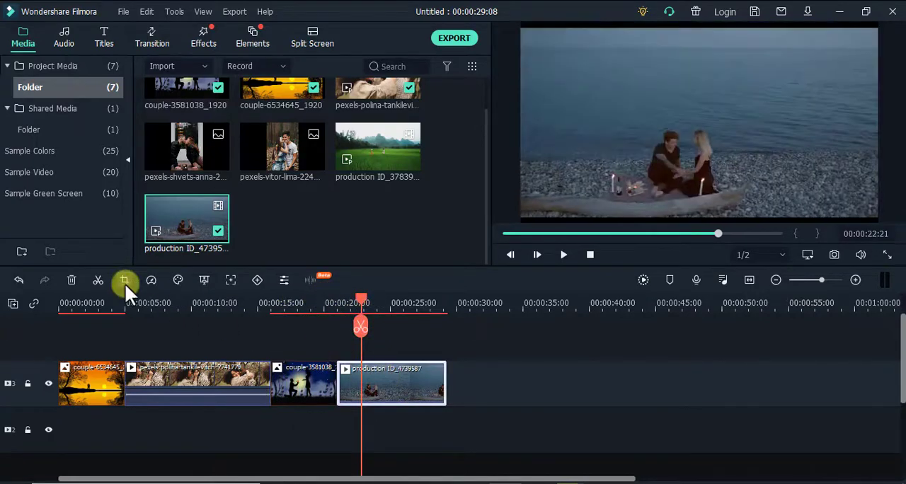
left_click(124, 281)
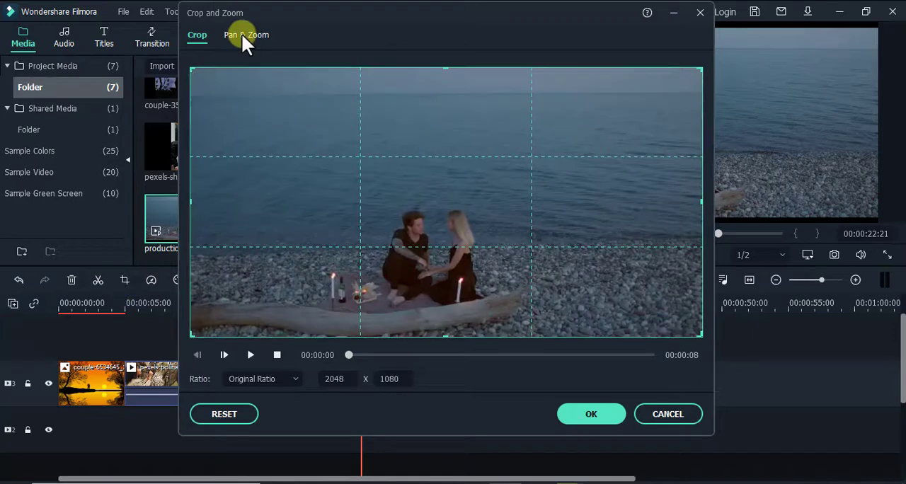
left_click(243, 37)
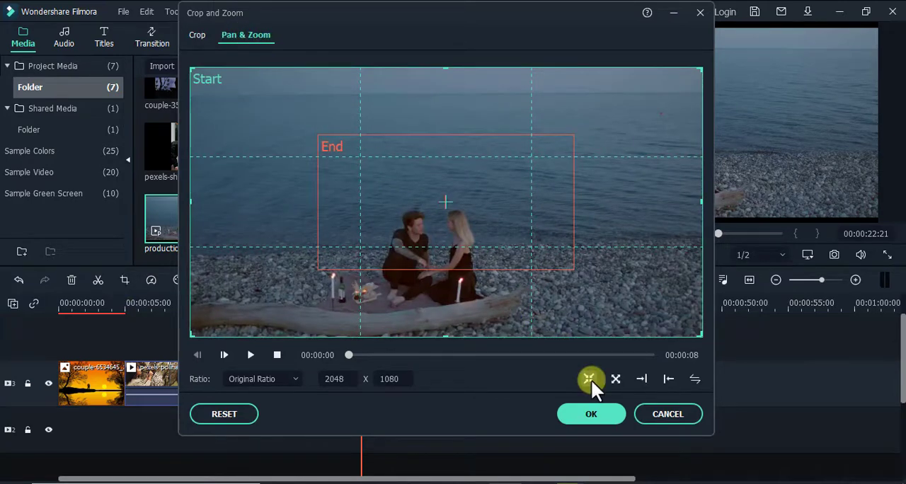
left_click(252, 355)
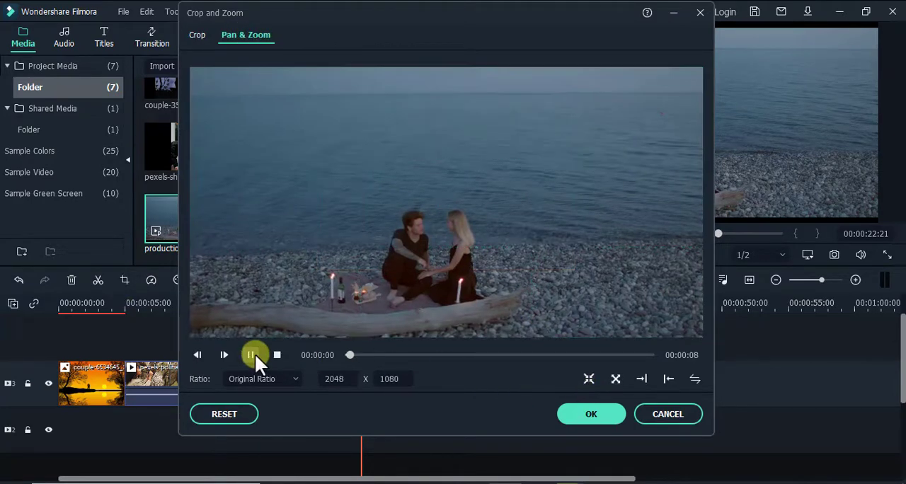
left_click(588, 414)
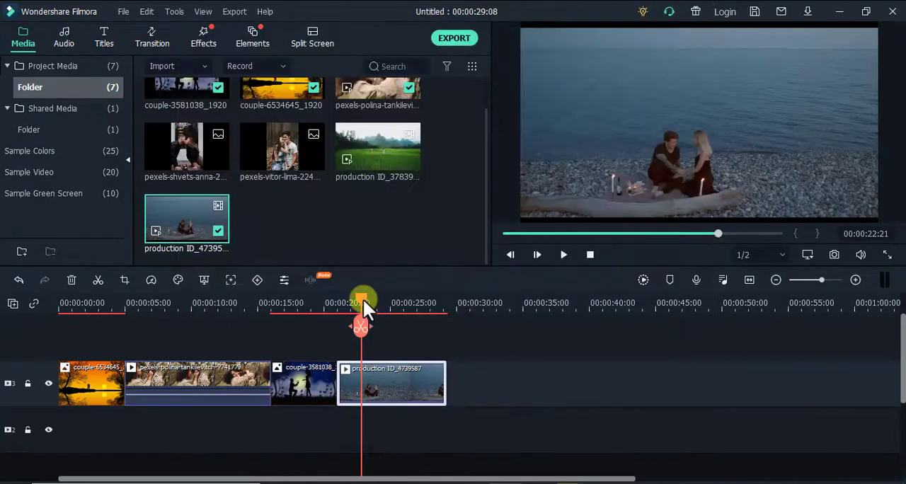
Step: Play the timeline from about three seconds into the first image clip to review the Pan & Zoom effects
left_click_drag(363, 301, 109, 324)
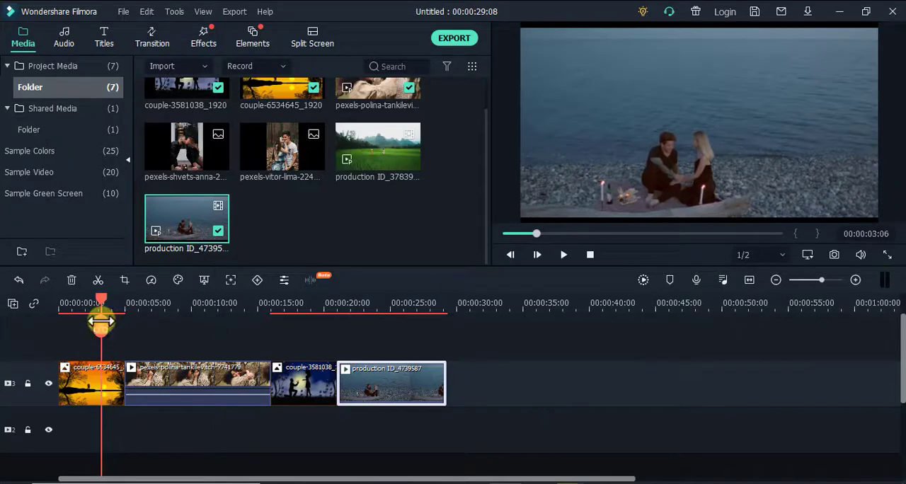
left_click(563, 254)
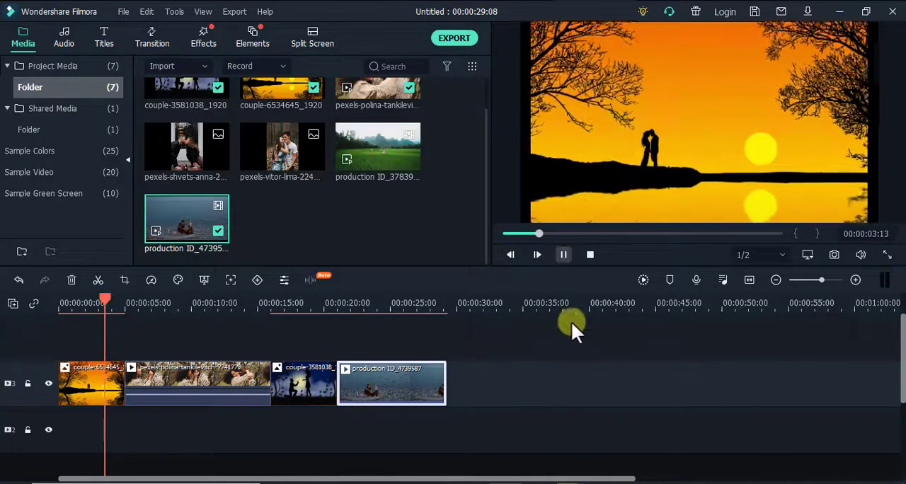